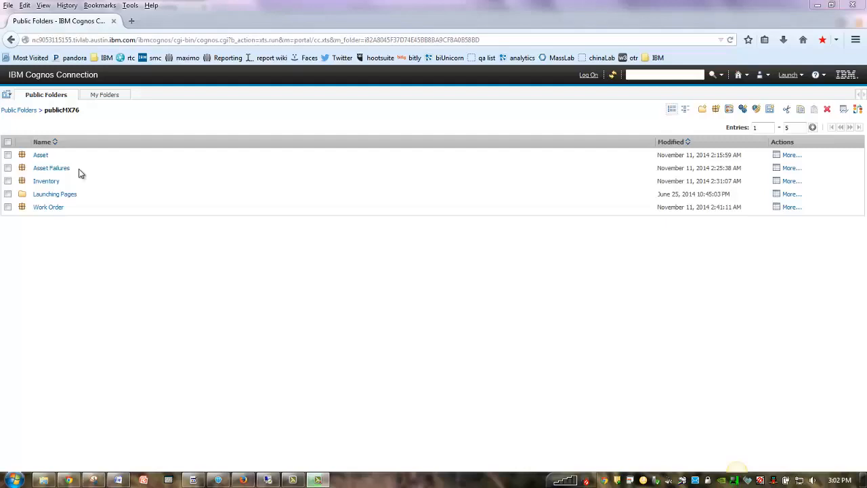
Step: Open the Work Order Workspace from the Work Order Workspaces folder of the Work Order package
click(51, 210)
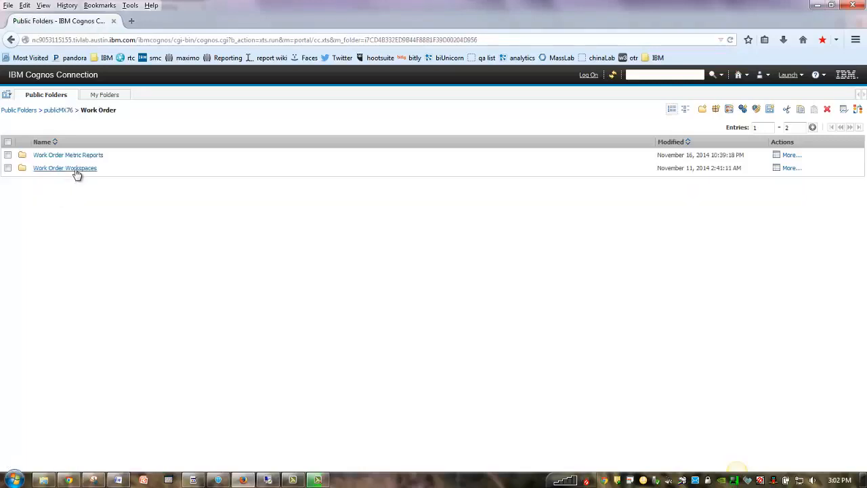
click(76, 173)
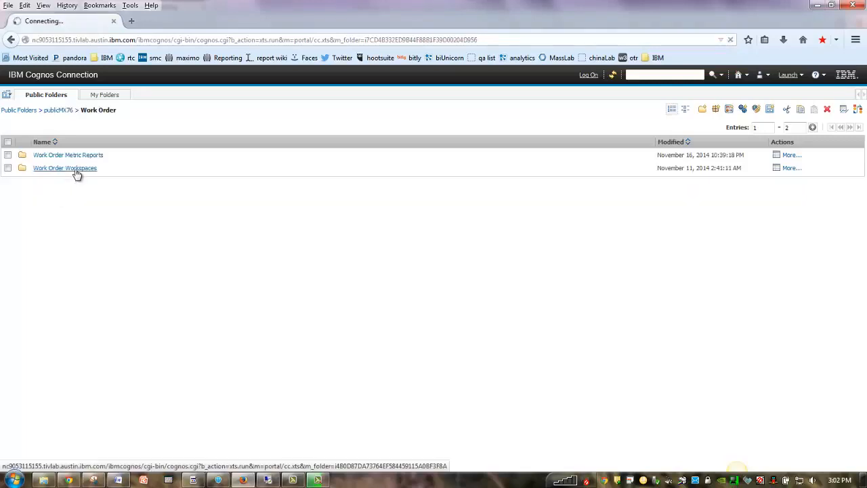
click(87, 160)
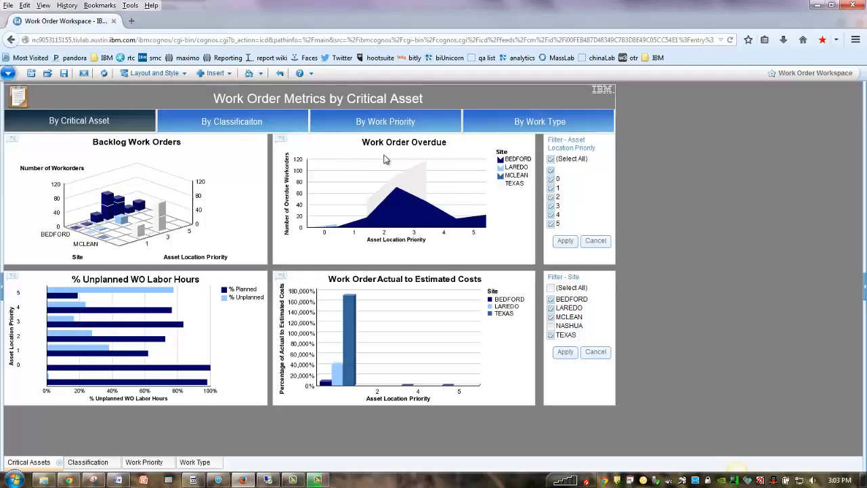
Step: Review the work order metrics by classification and by work priority, ending on the work type view
click(250, 125)
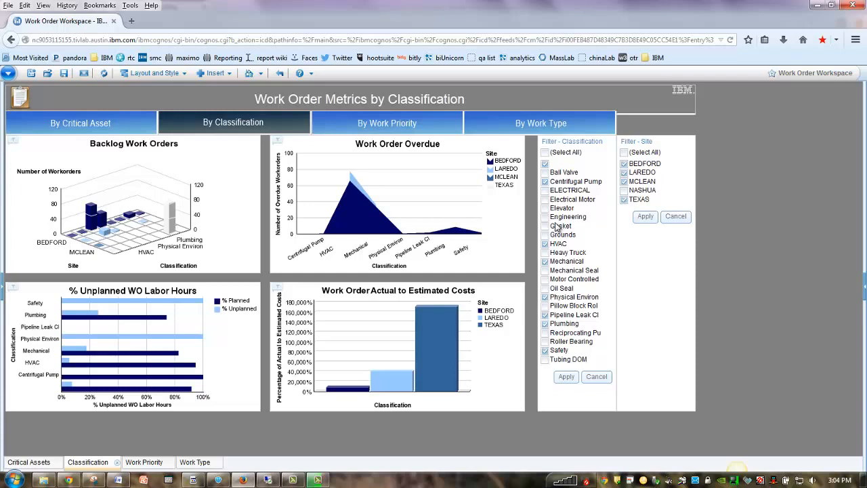
click(411, 129)
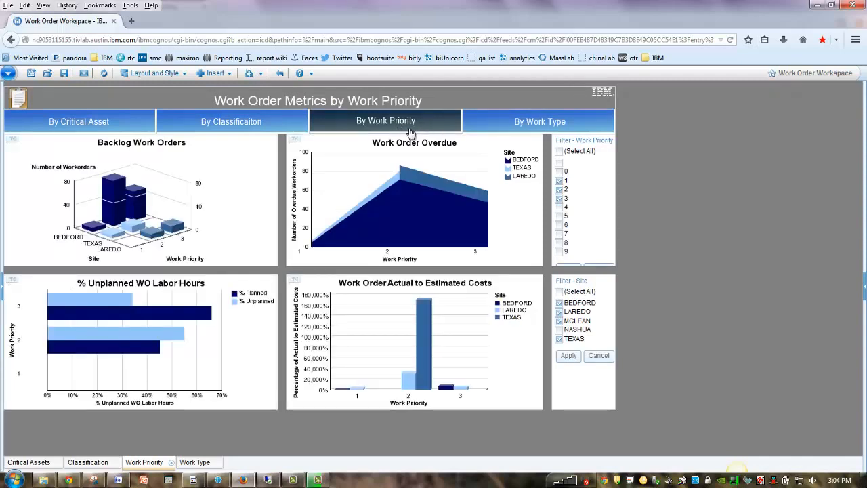
click(536, 127)
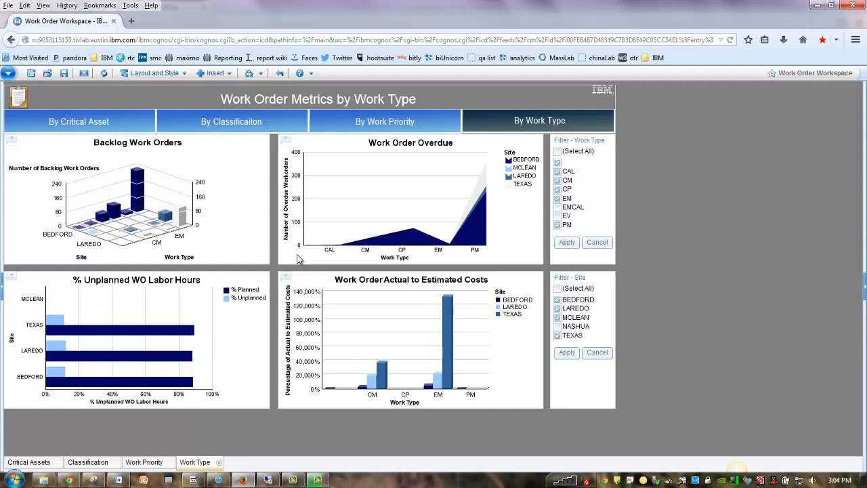
Step: Enlarge the Work Order Overdue chart over its neighbouring charts and change its display to Column with 3-D Visual Effect
mouse_move(289, 267)
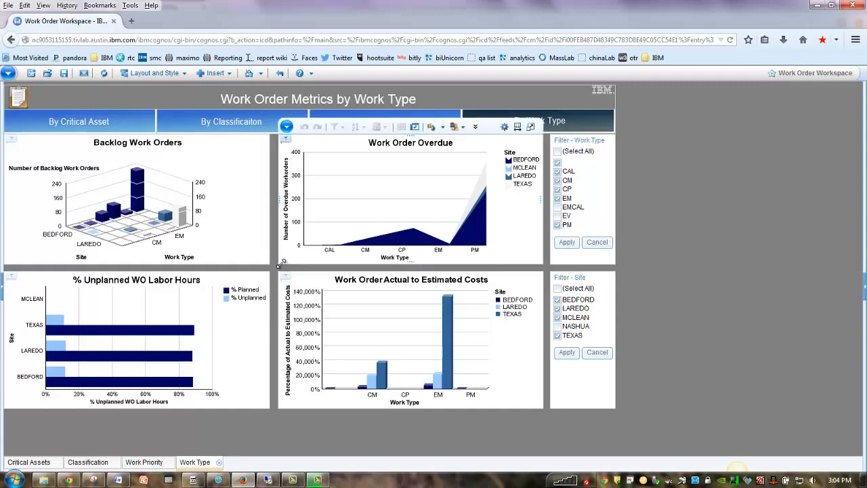
drag(111, 320, 54, 424)
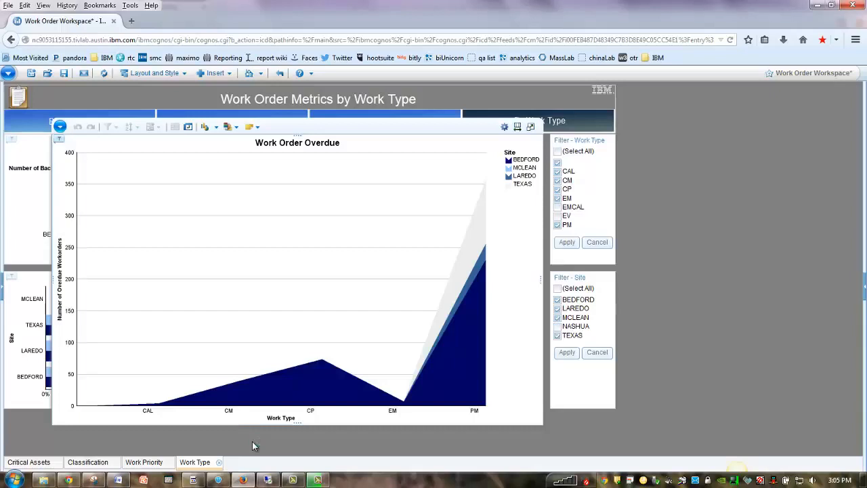
click(217, 128)
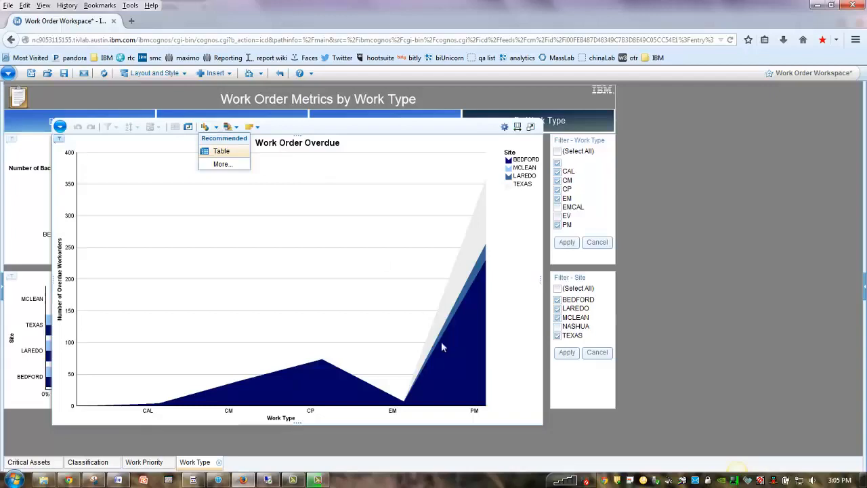
click(325, 128)
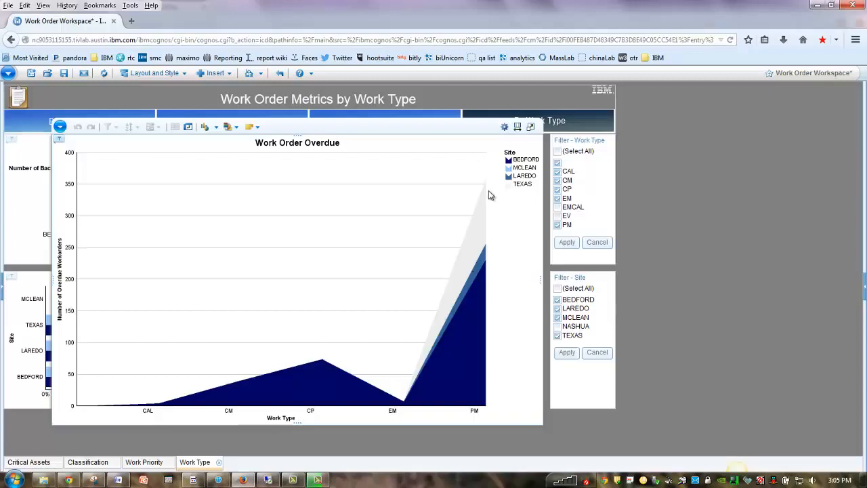
mouse_move(486, 189)
click(210, 127)
click(215, 165)
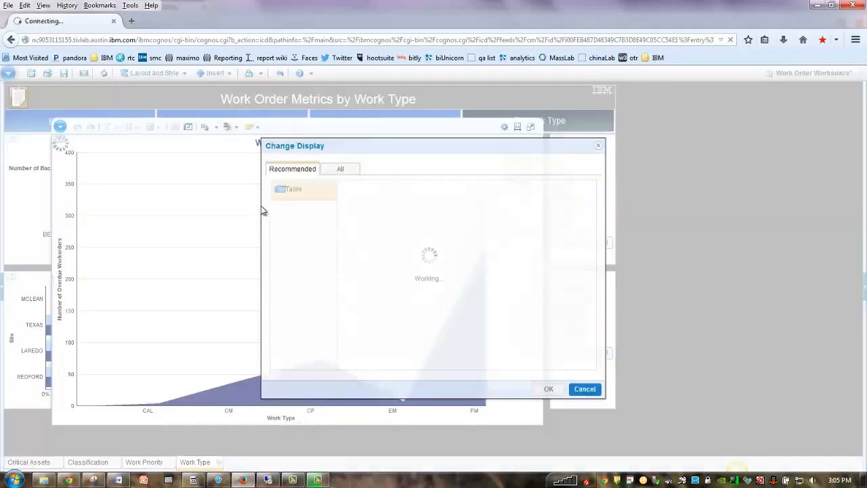
click(352, 170)
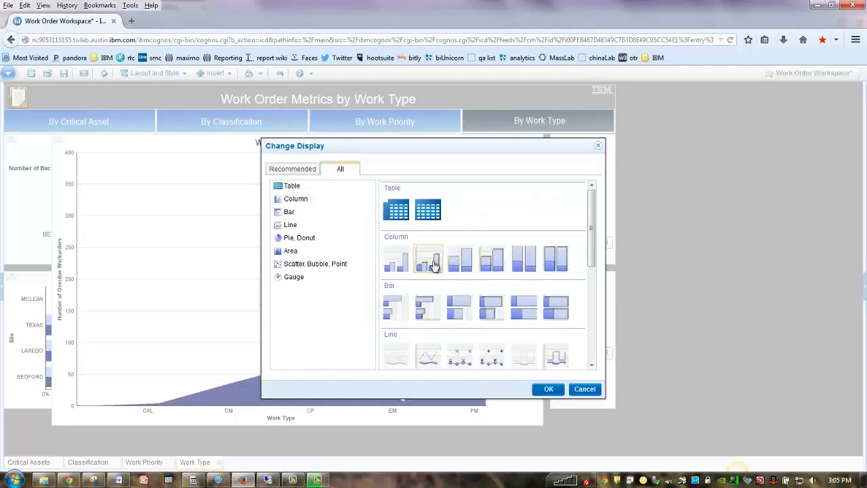
click(433, 264)
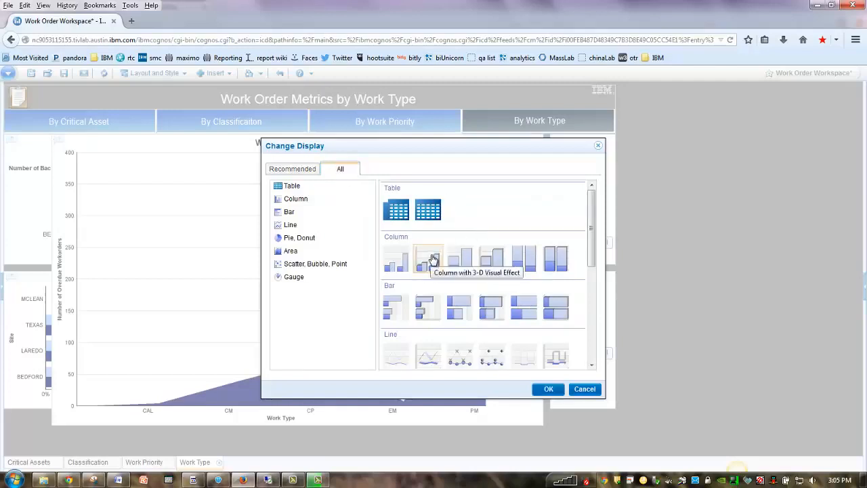
click(550, 391)
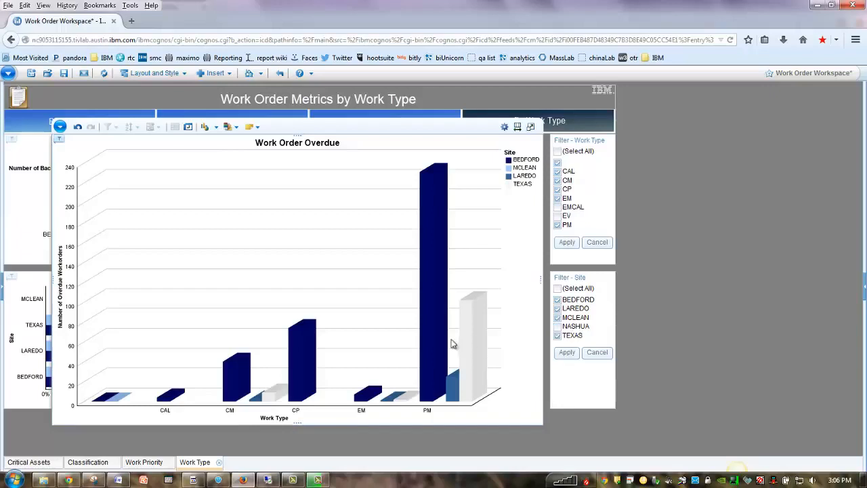
Step: Apply the Dynamic color palette to the Work Order Overdue chart
mouse_move(434, 341)
click(262, 130)
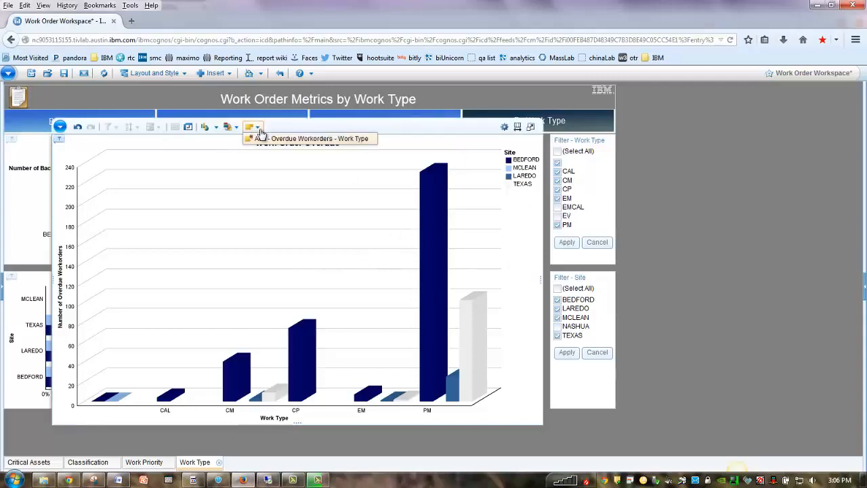
click(231, 127)
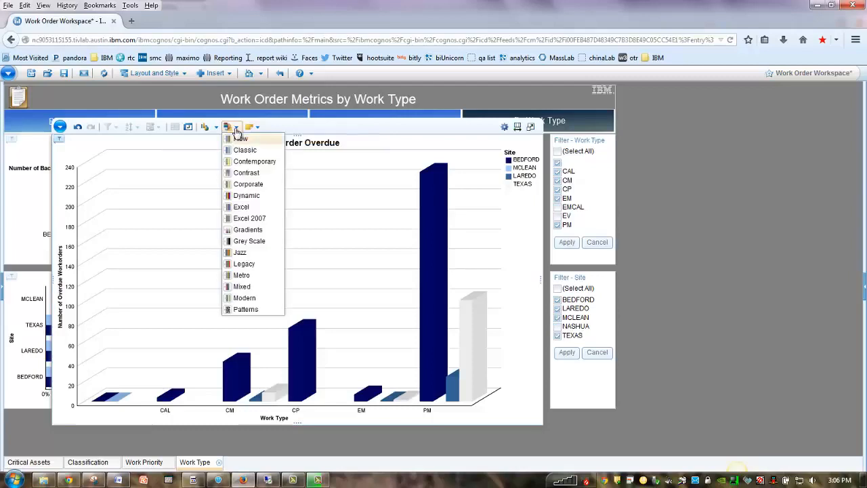
click(244, 197)
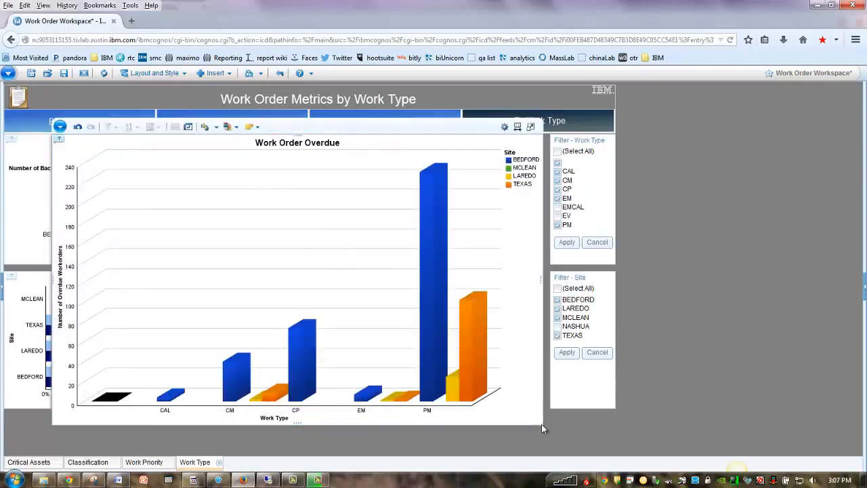
Step: Shrink the Work Order Overdue chart and fit it back into the gap beside the Backlog Work Orders chart
drag(541, 425, 436, 224)
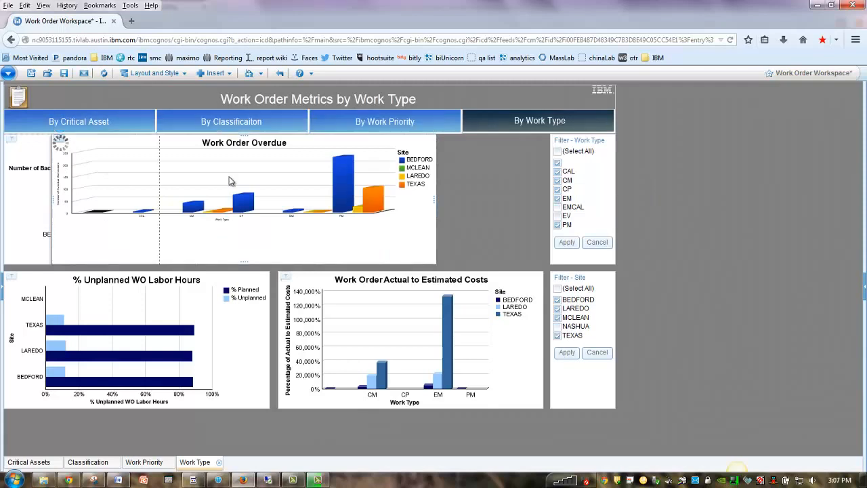
drag(288, 180, 286, 180)
drag(442, 194, 540, 198)
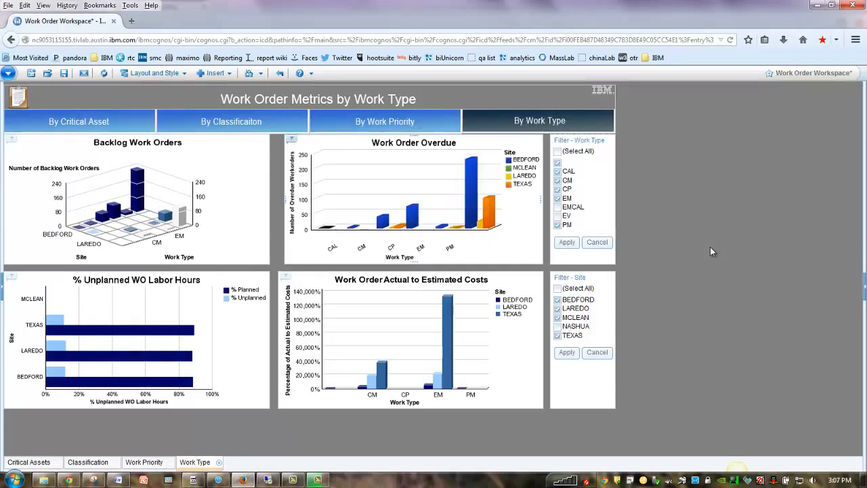
Step: Swap the rows and columns of the Work Order Overdue chart so its columns are grouped by site
mouse_move(383, 172)
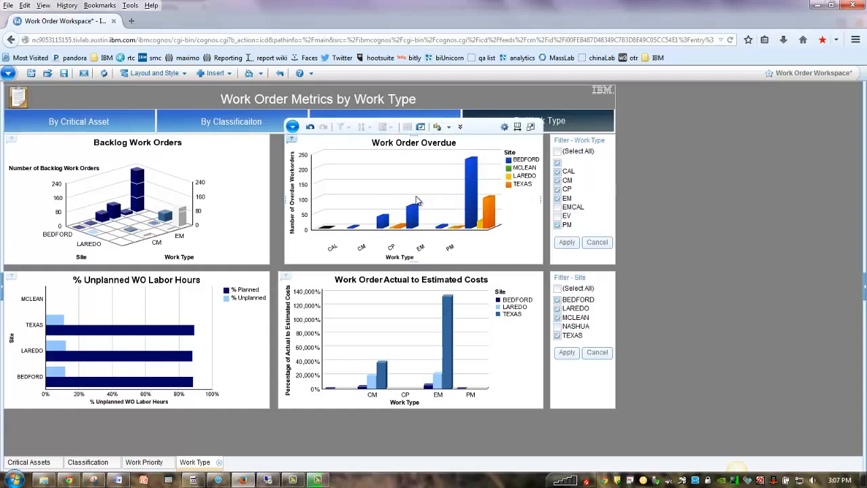
click(421, 128)
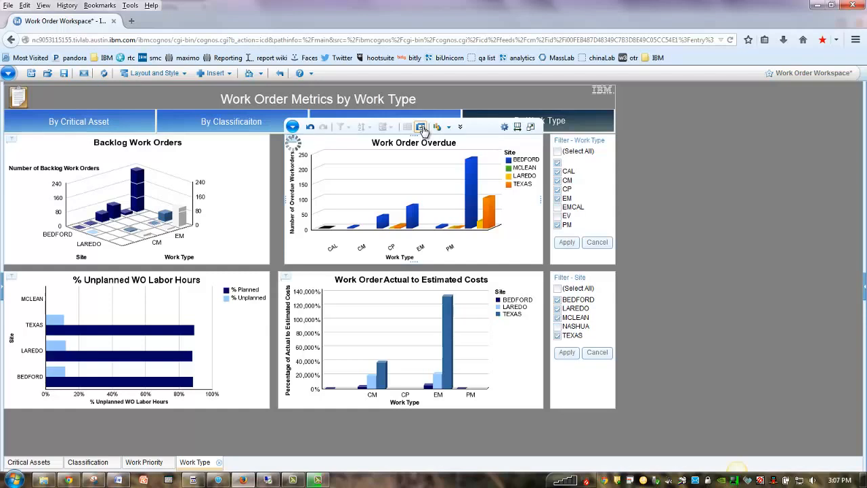
Step: Exclude the MCLEAN site from the work type metrics and apply the site filter
mouse_move(355, 202)
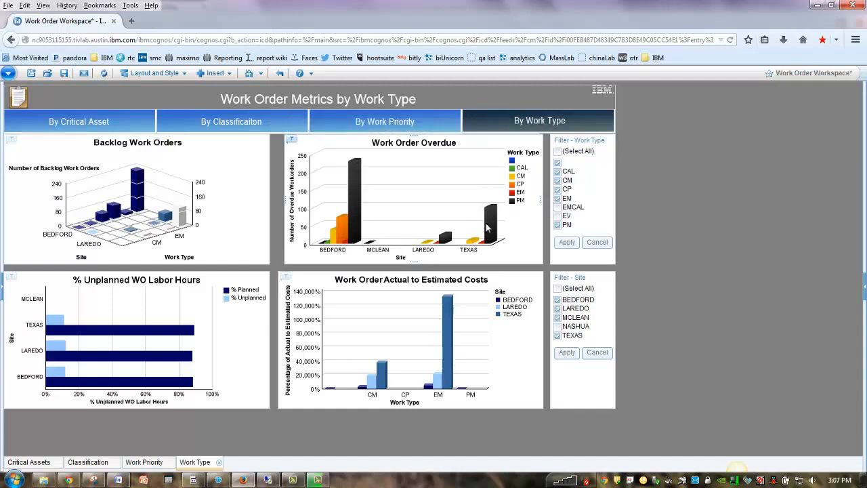
click(557, 317)
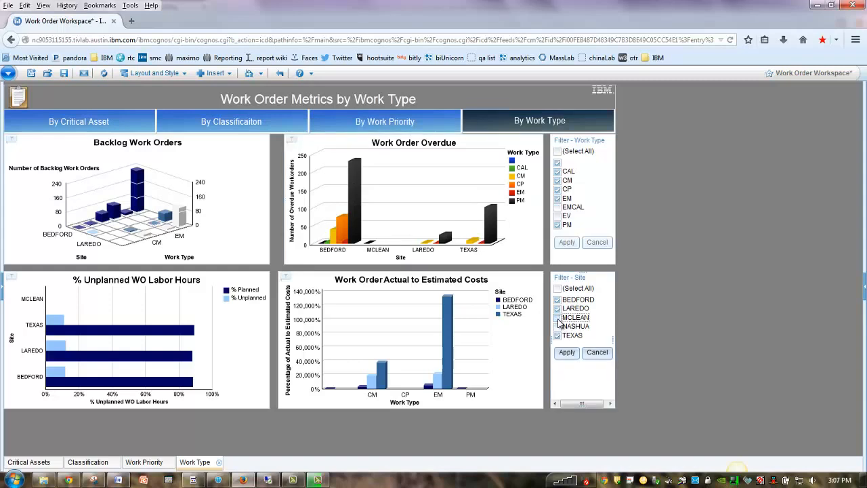
click(567, 353)
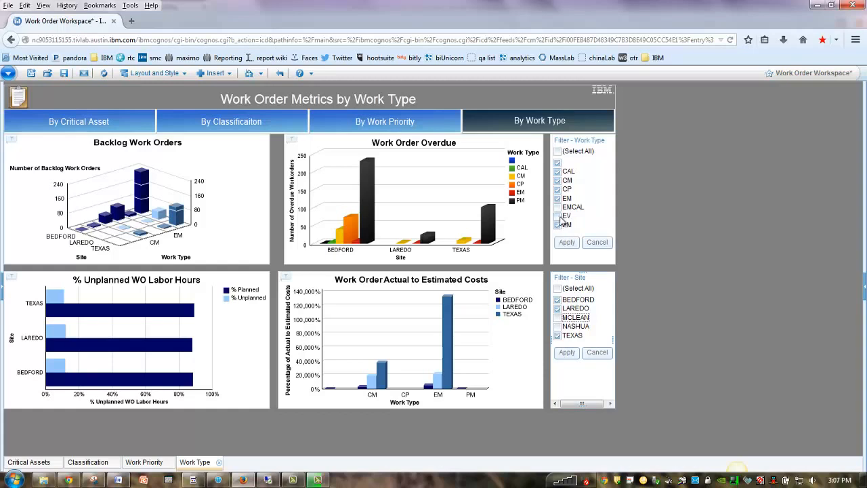
Step: Set the work type filter to include every work type except the blank one, and apply it
click(558, 151)
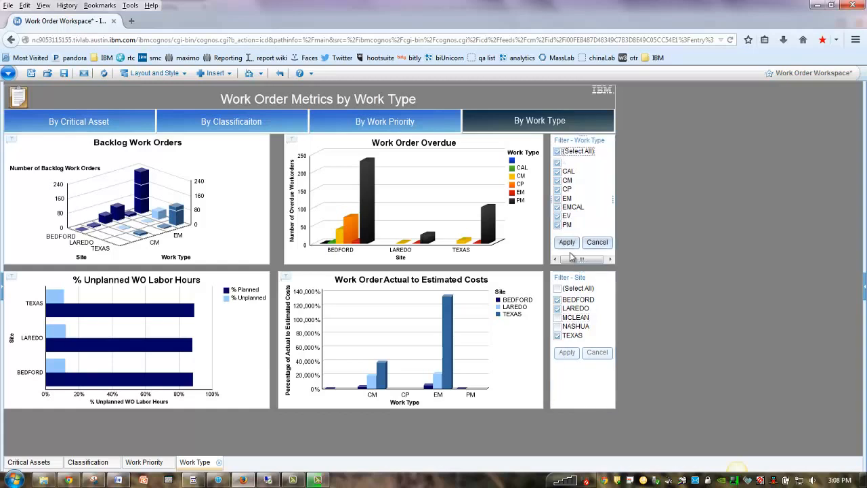
click(567, 242)
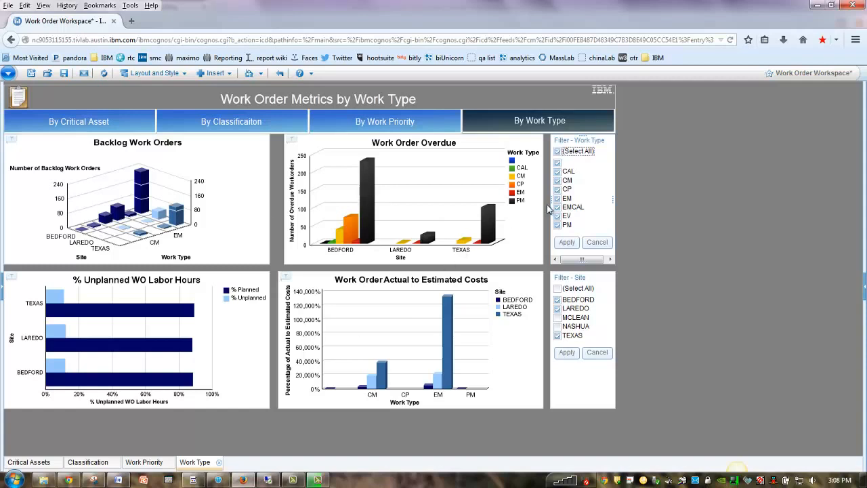
click(559, 163)
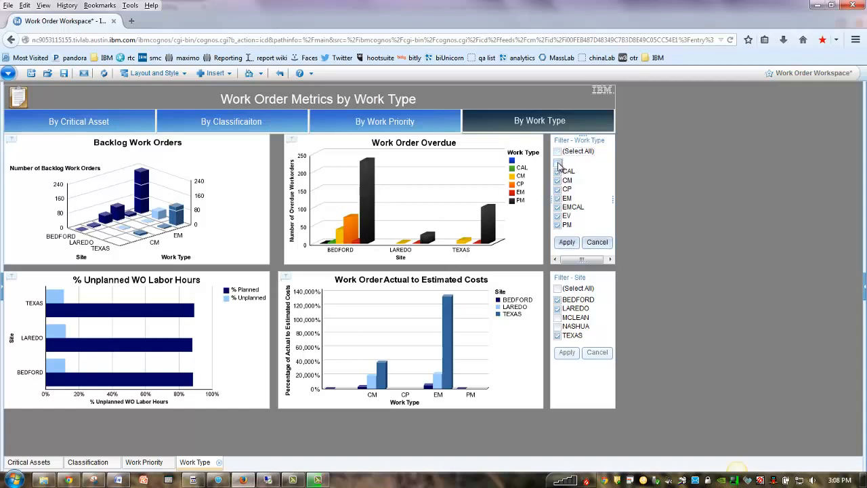
click(567, 243)
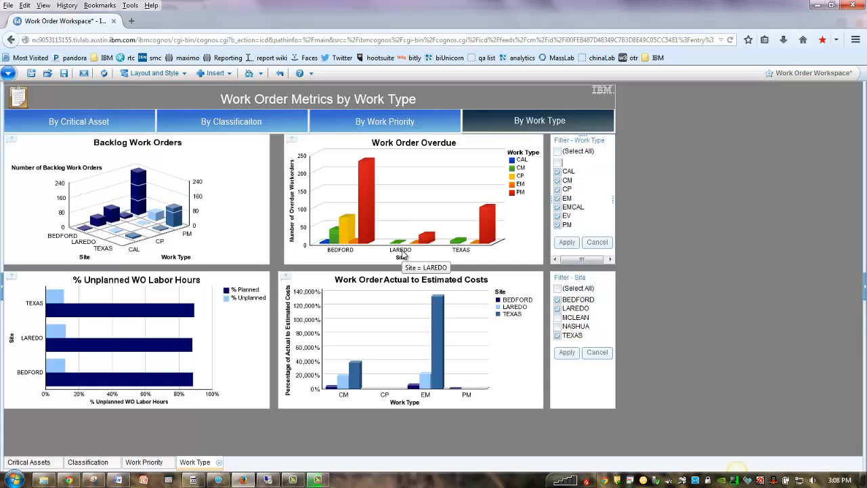
Step: In the critical asset metrics, exclude the blank and 0 values from the asset location priority filter and apply it
click(101, 126)
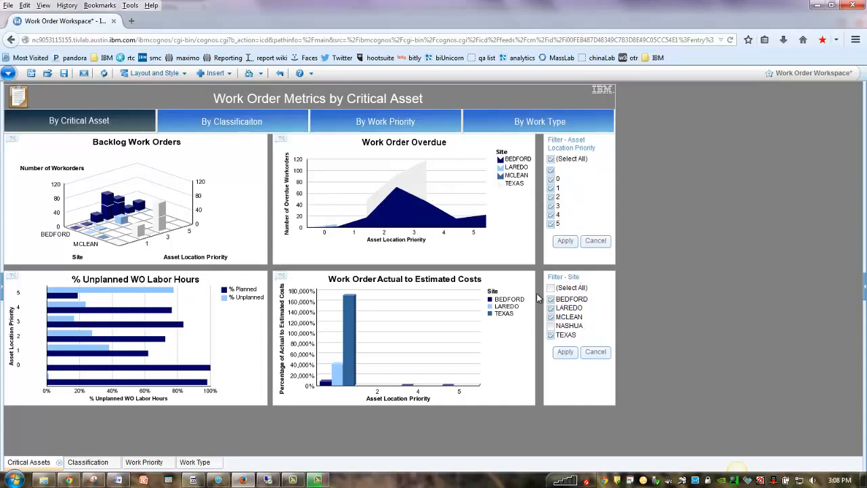
click(551, 170)
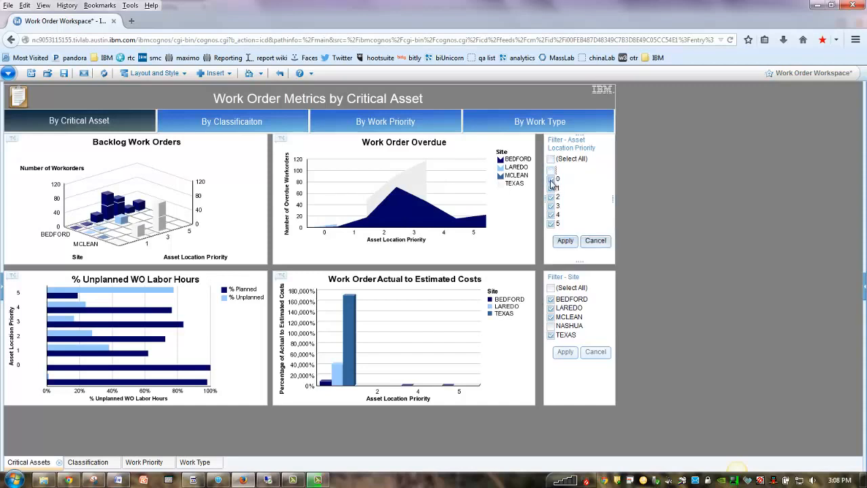
click(550, 179)
click(563, 241)
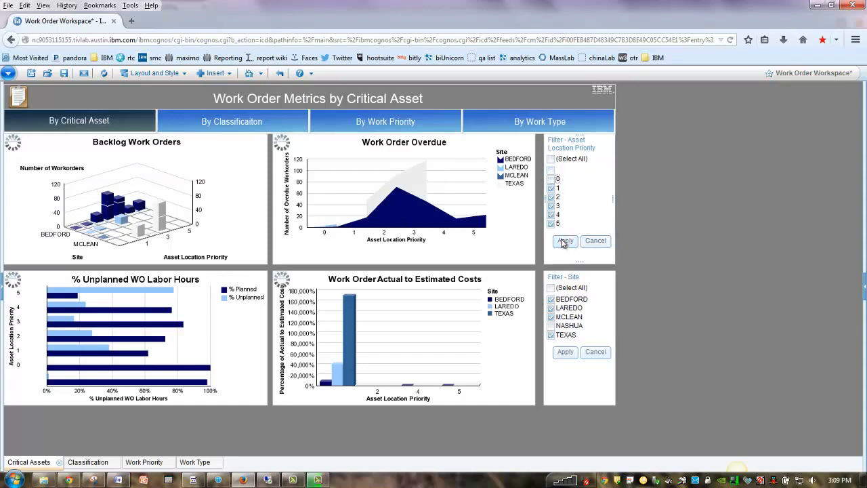